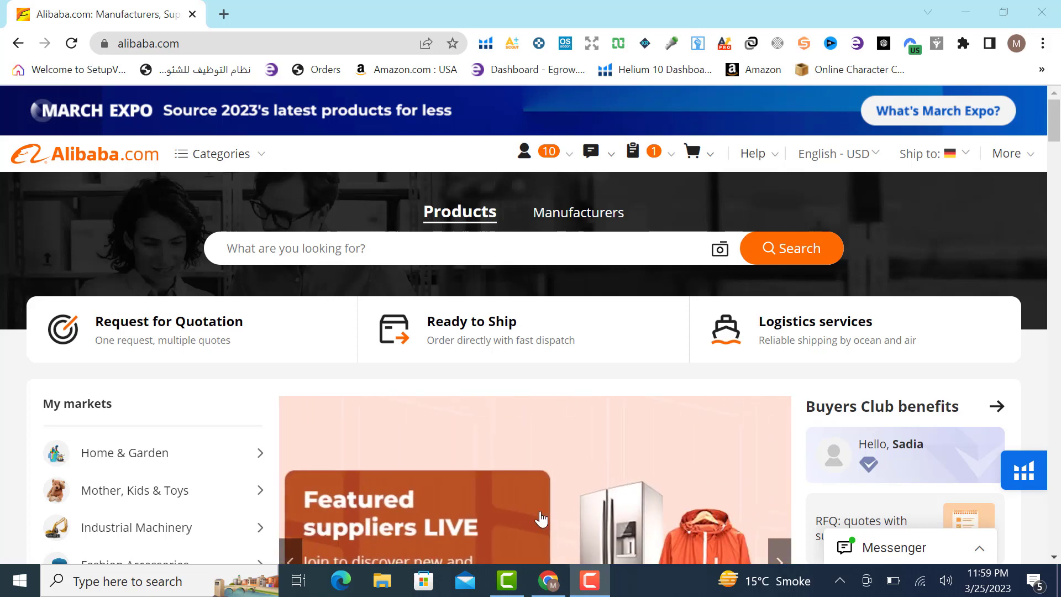
# Step: Open the form for submitting a Request for Quotation and dismiss its cookie notice
pyautogui.moveTo(526, 166)
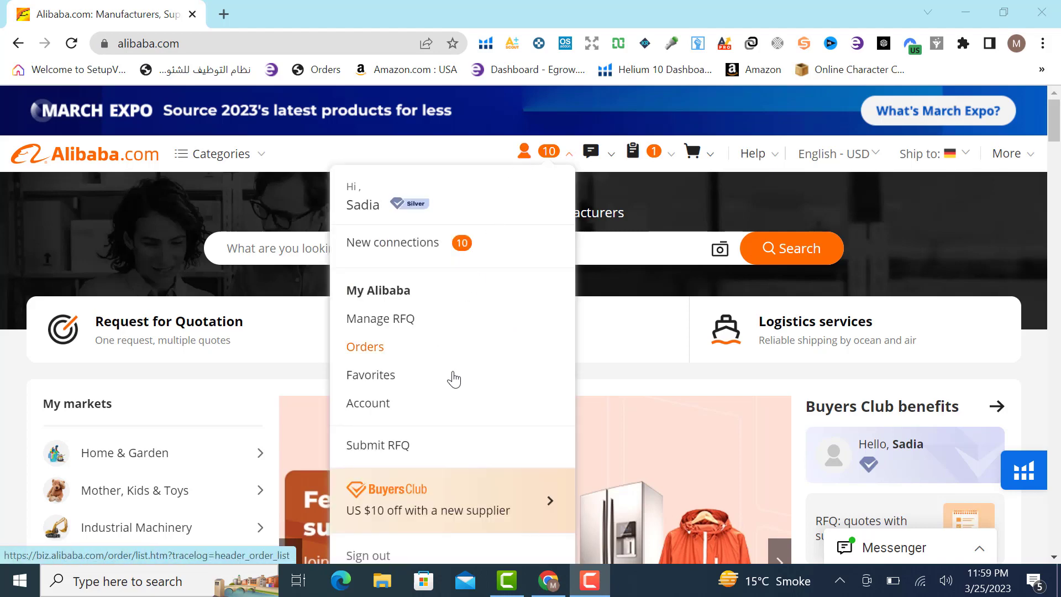
pyautogui.click(376, 450)
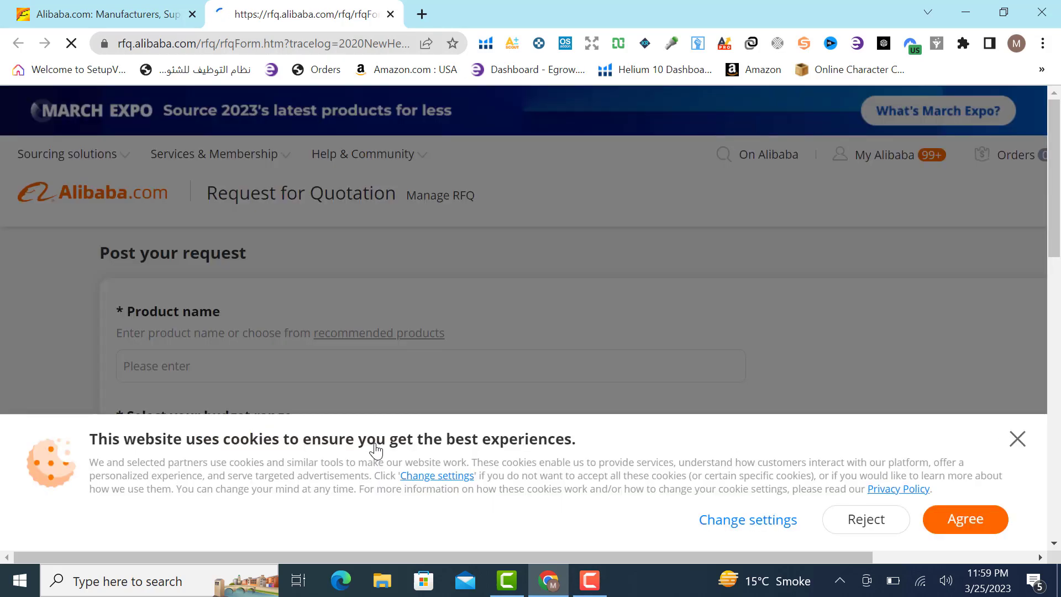
pyautogui.click(1018, 440)
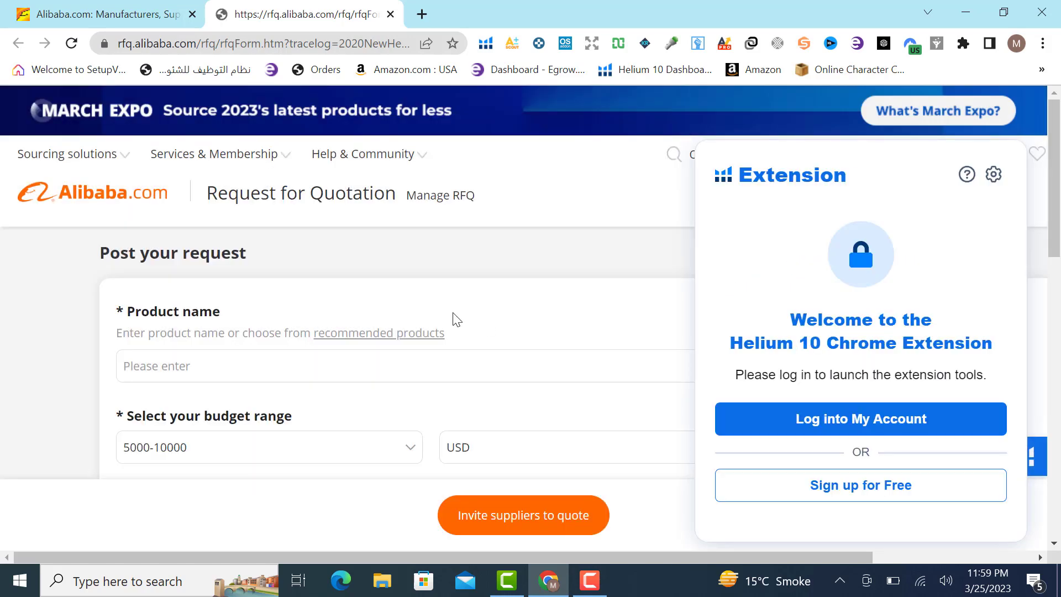
# Step: Enter "vegetable chopper" as the product name using the matching suggestion
pyautogui.click(1057, 546)
pyautogui.scroll(-2, 1056, 544)
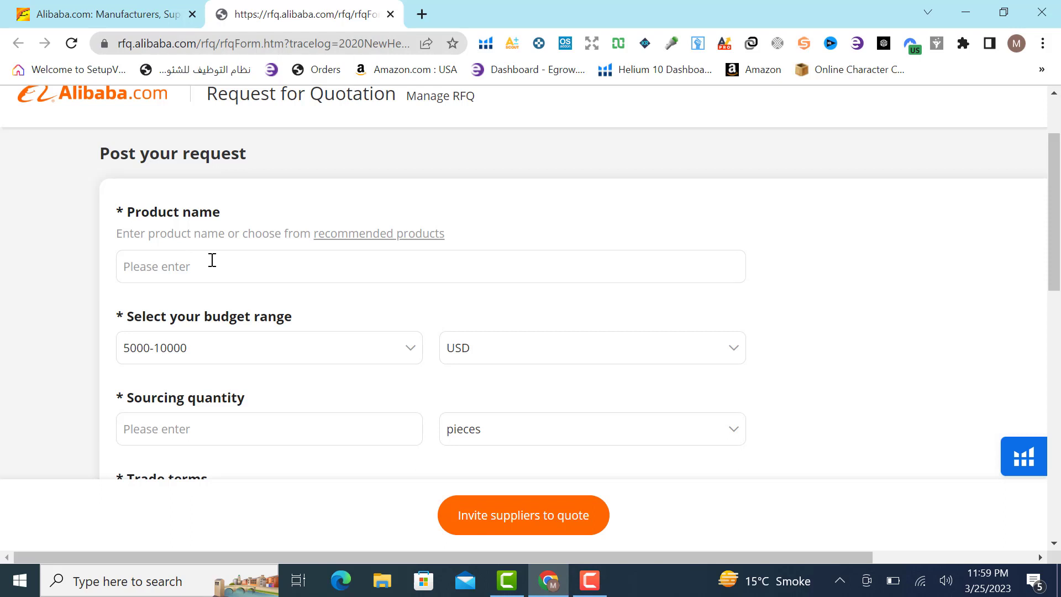
pyautogui.click(174, 264)
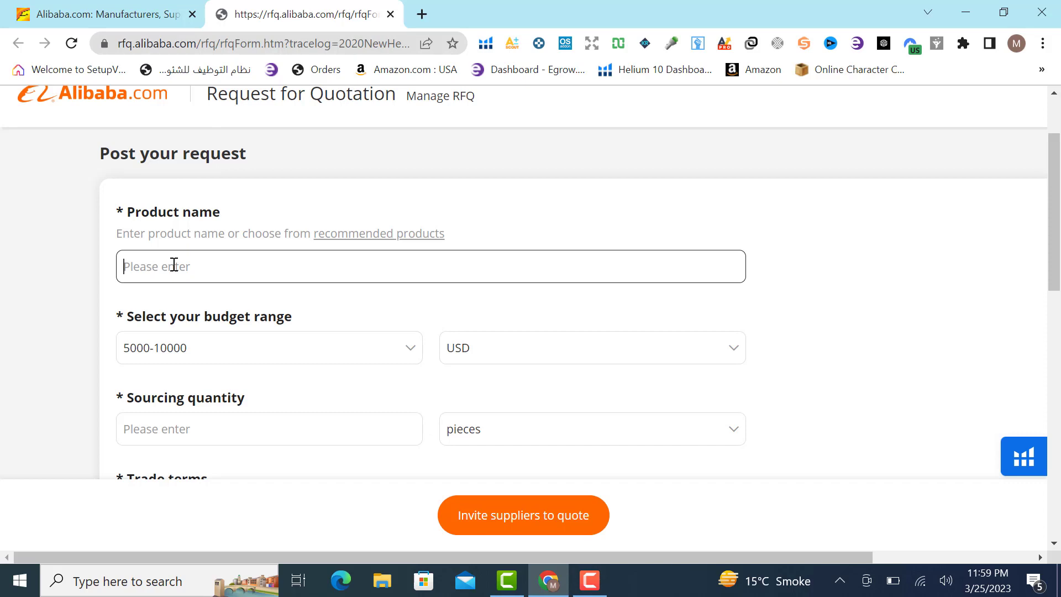
pyautogui.write('v')
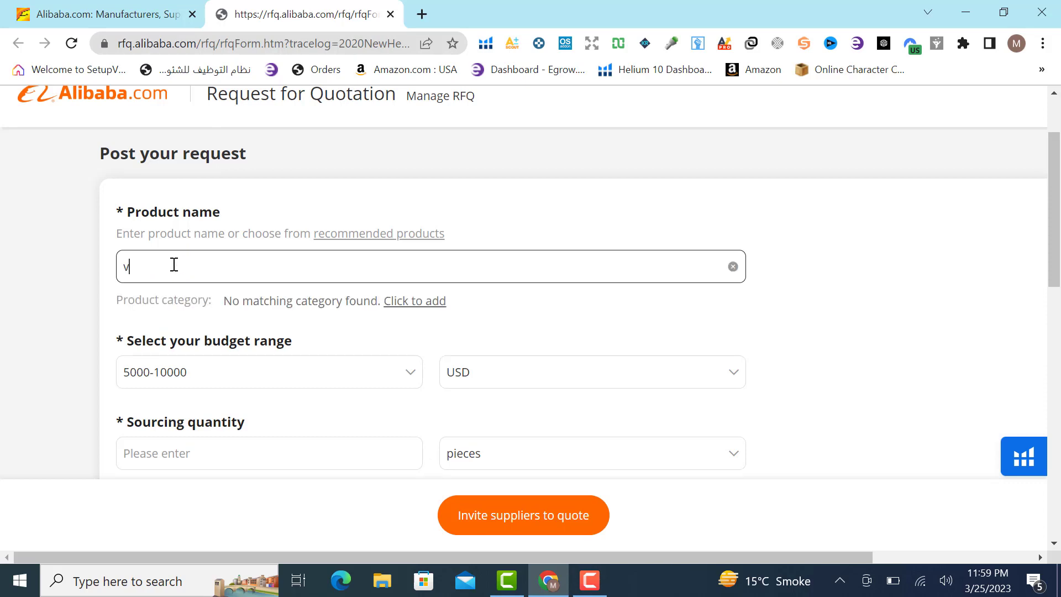
pyautogui.write('egetable')
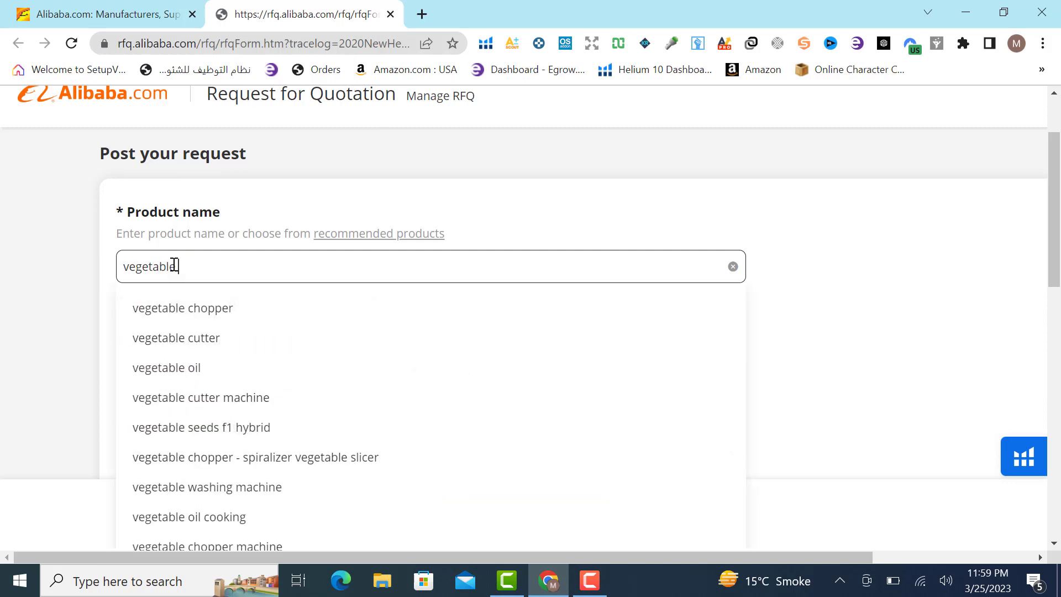
pyautogui.click(211, 310)
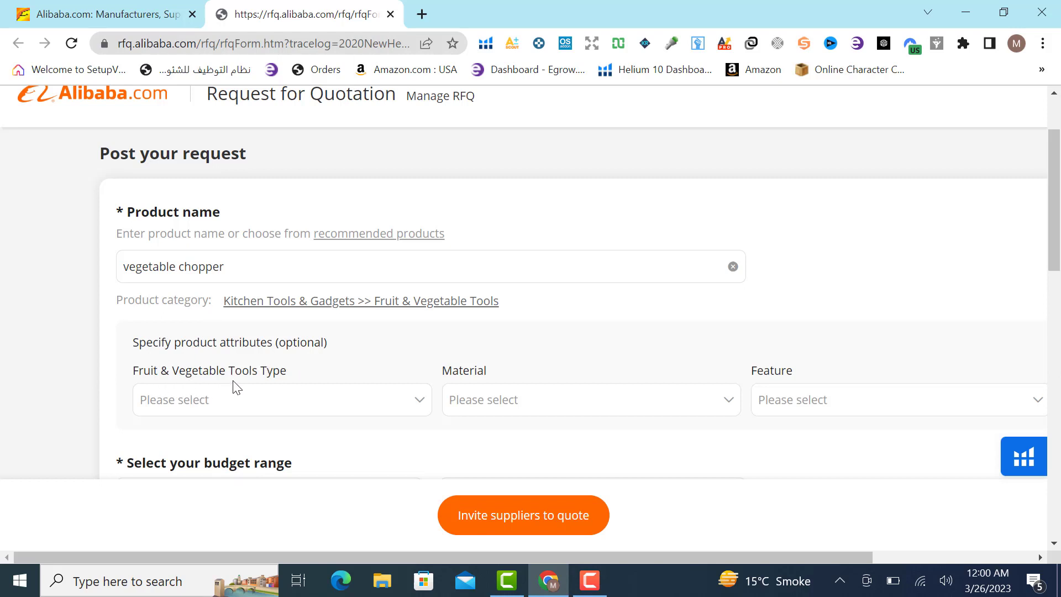
# Step: Set the Fruit & Vegetable Tools Type attribute to Vegetable Choppers
pyautogui.click(419, 410)
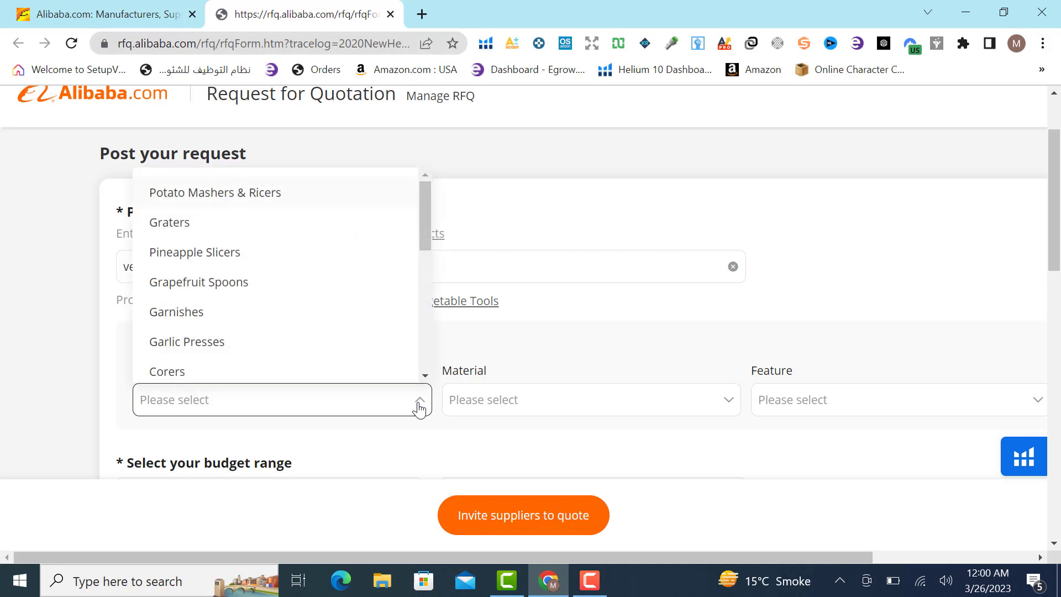
pyautogui.click(426, 376)
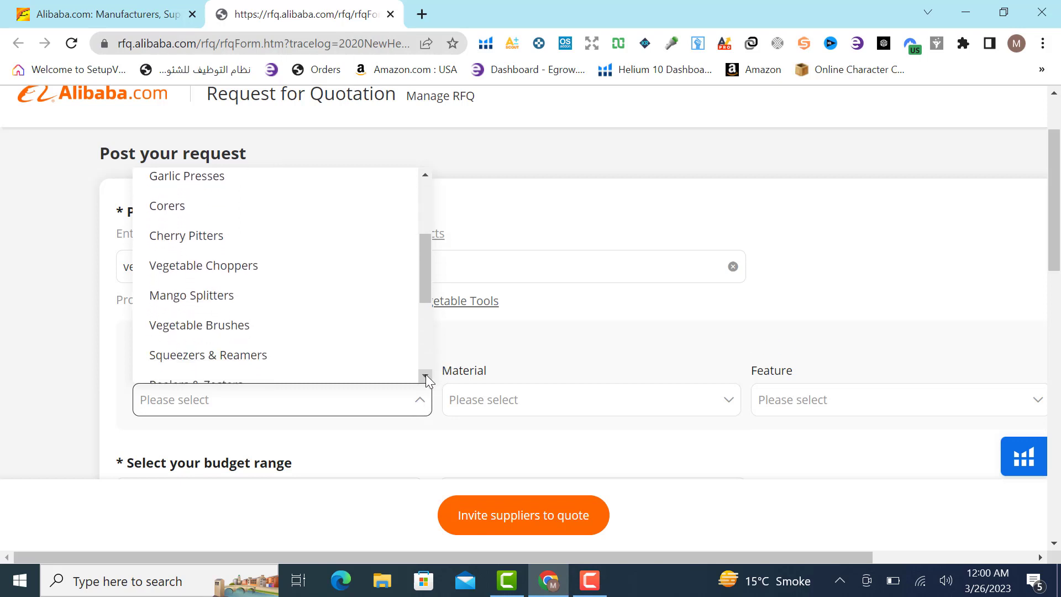
pyautogui.click(232, 267)
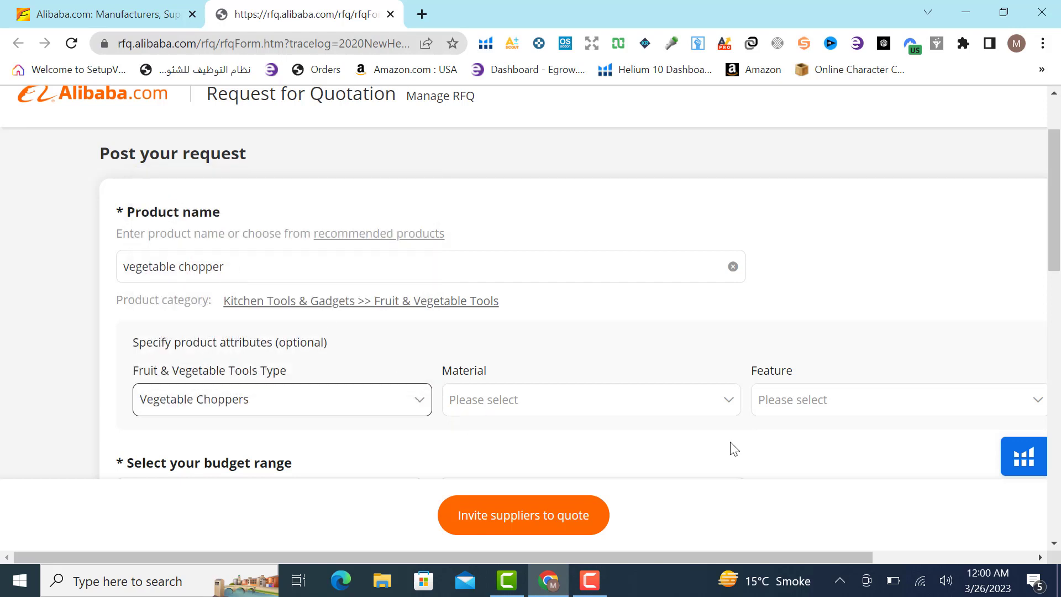
# Step: Set the product's Material attribute to Plastic and its Feature attribute to other
pyautogui.click(730, 407)
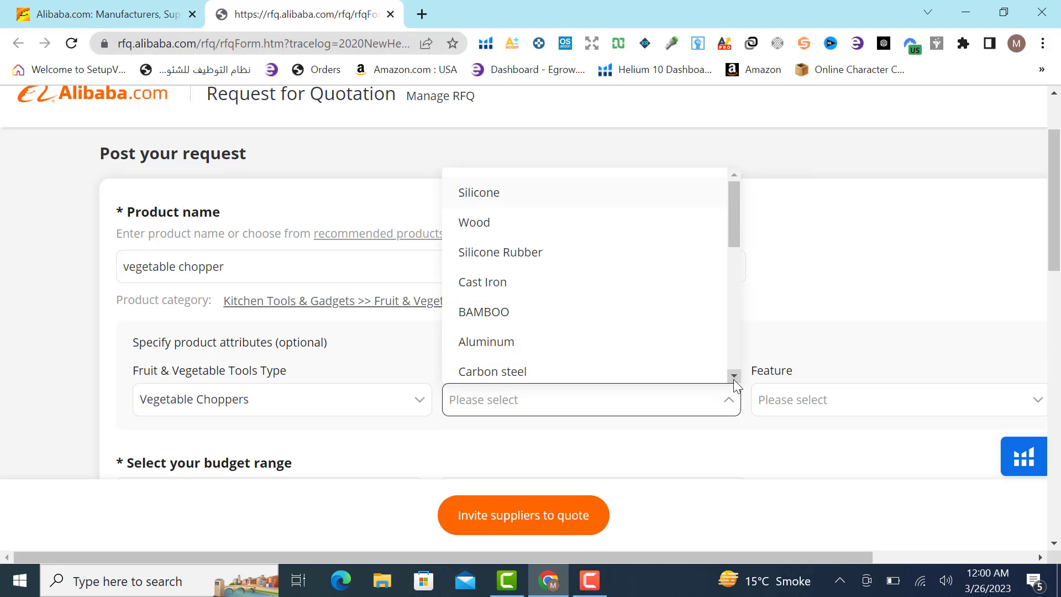
pyautogui.click(734, 376)
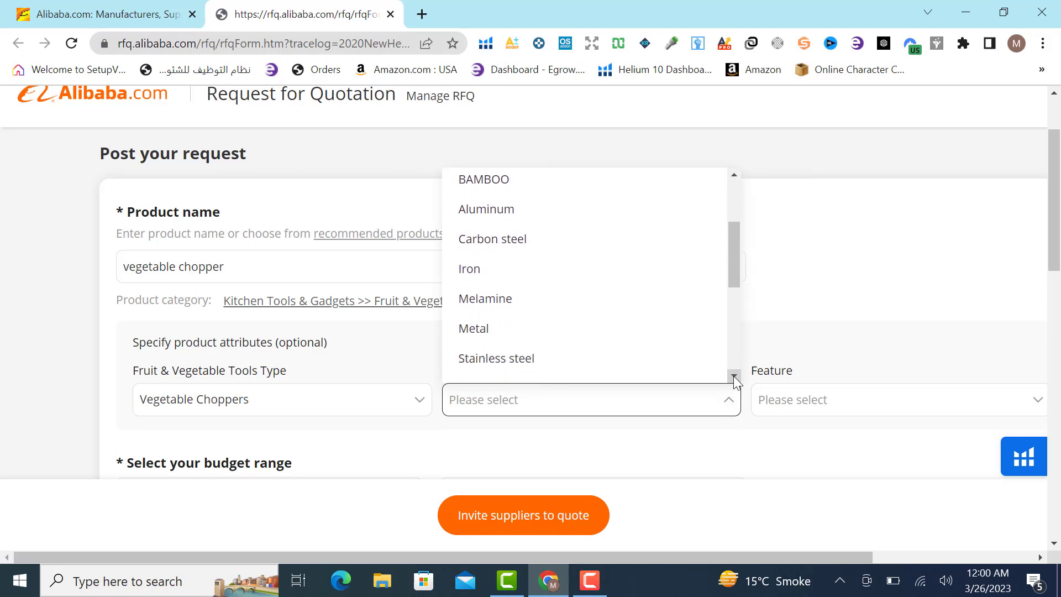
pyautogui.click(734, 376)
pyautogui.click(734, 376)
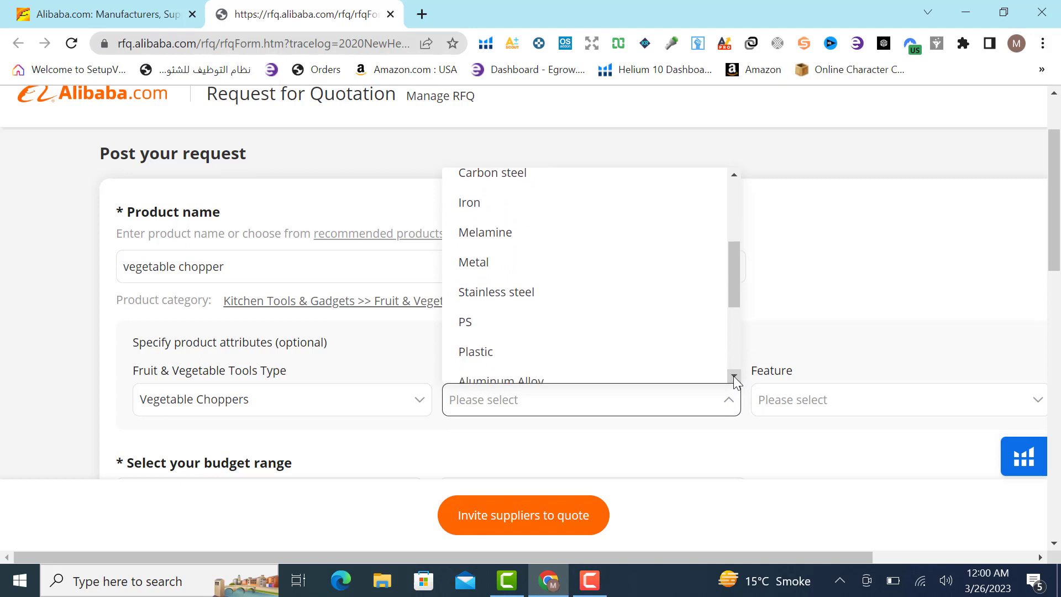
pyautogui.click(734, 375)
pyautogui.click(471, 330)
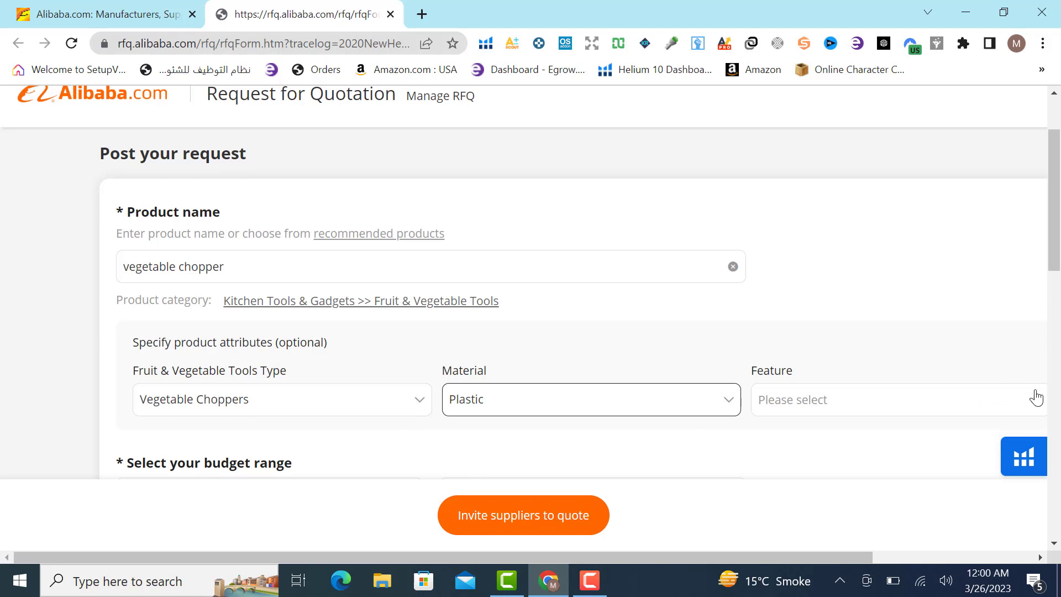
pyautogui.click(1039, 408)
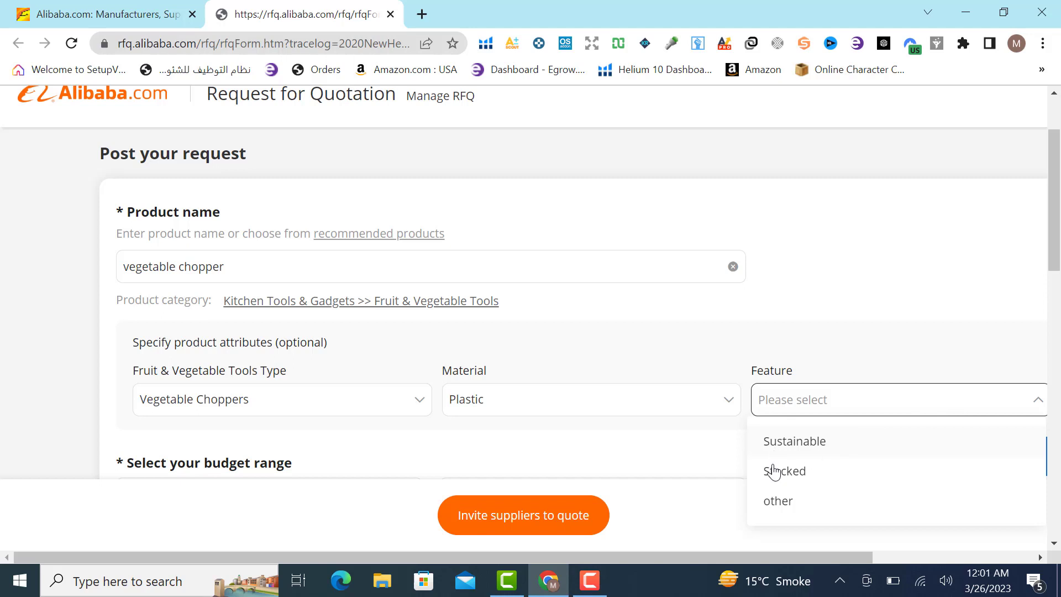
pyautogui.click(776, 504)
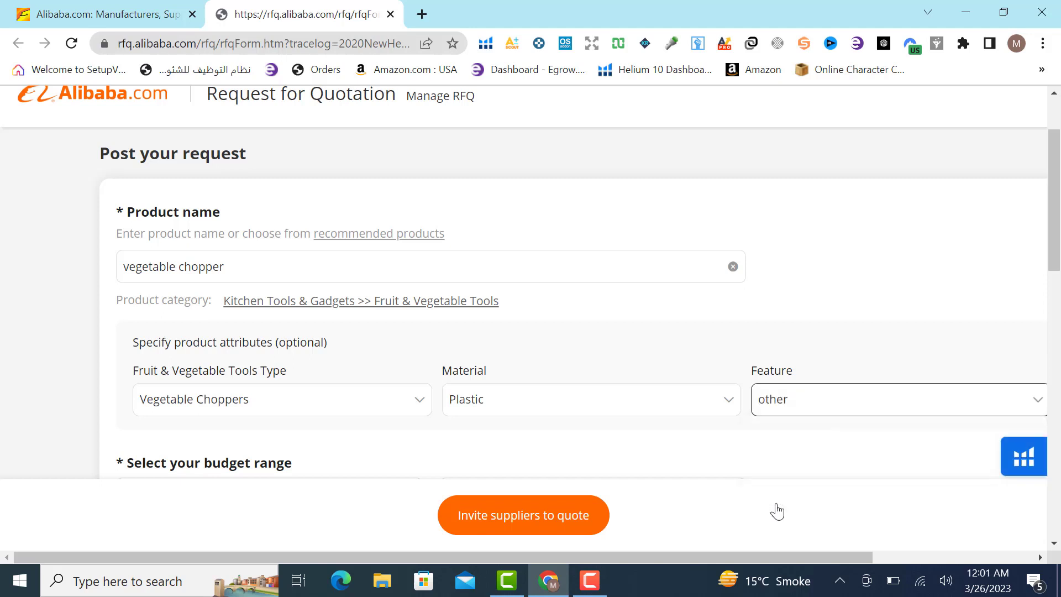
# Step: Set the budget range of the request to <1000
pyautogui.click(1054, 544)
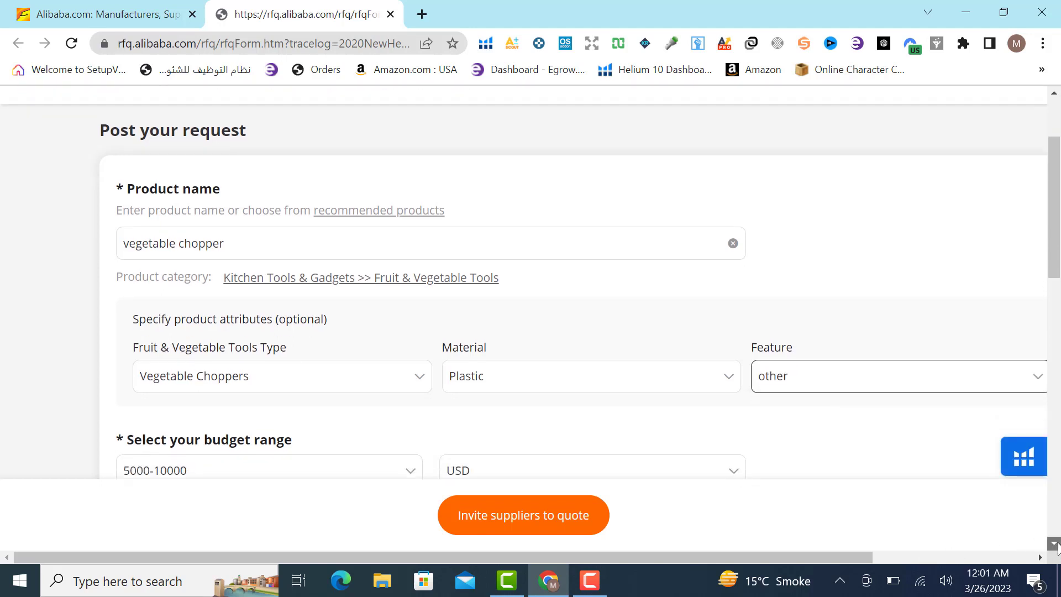
pyautogui.click(1054, 544)
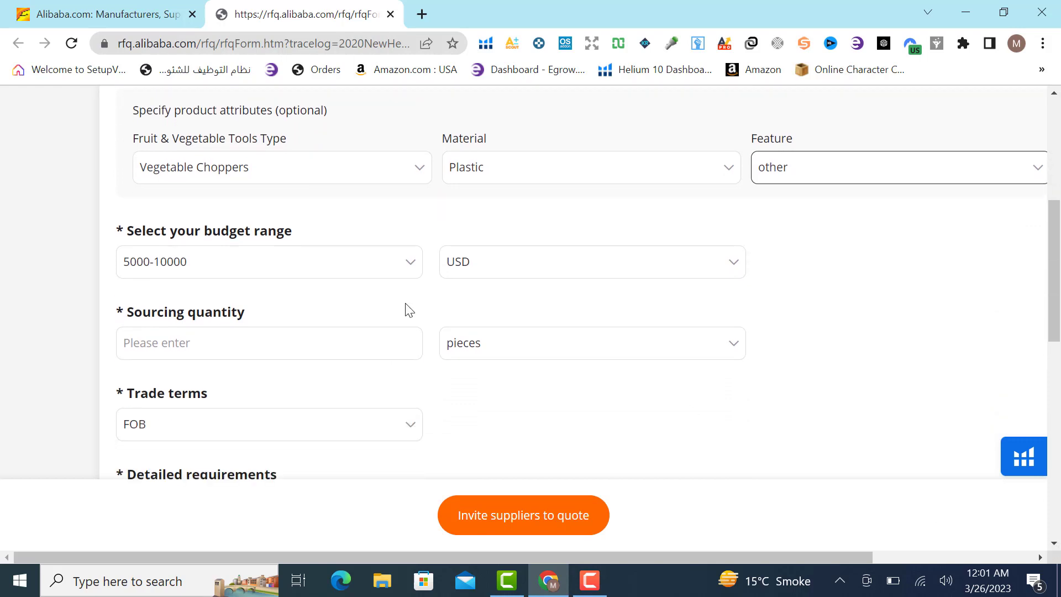
pyautogui.click(409, 271)
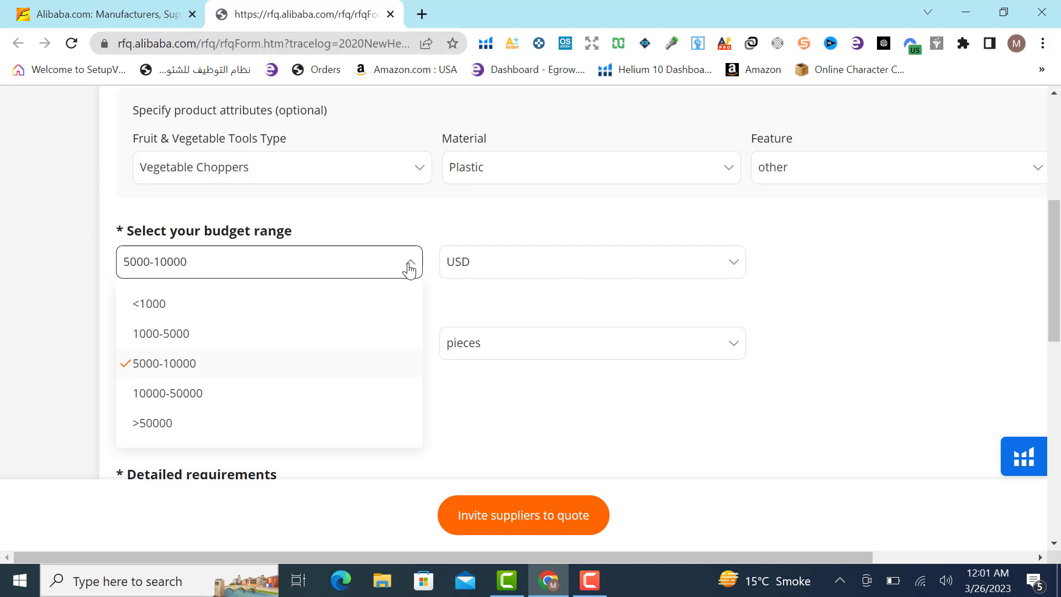
pyautogui.click(157, 311)
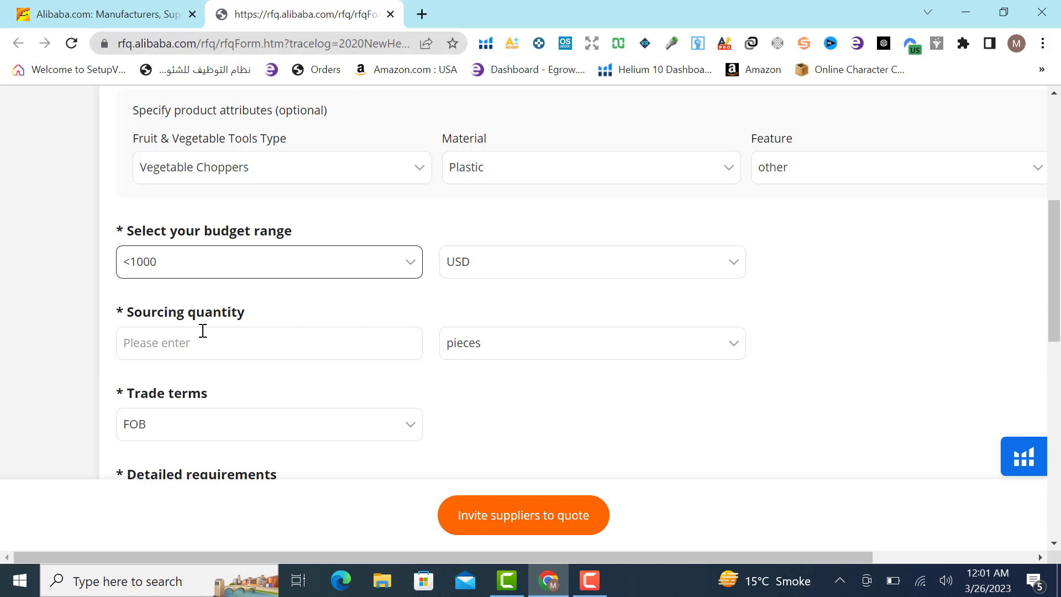
# Step: Enter a sourcing quantity of 500 and keep pieces as the unit
pyautogui.click(269, 344)
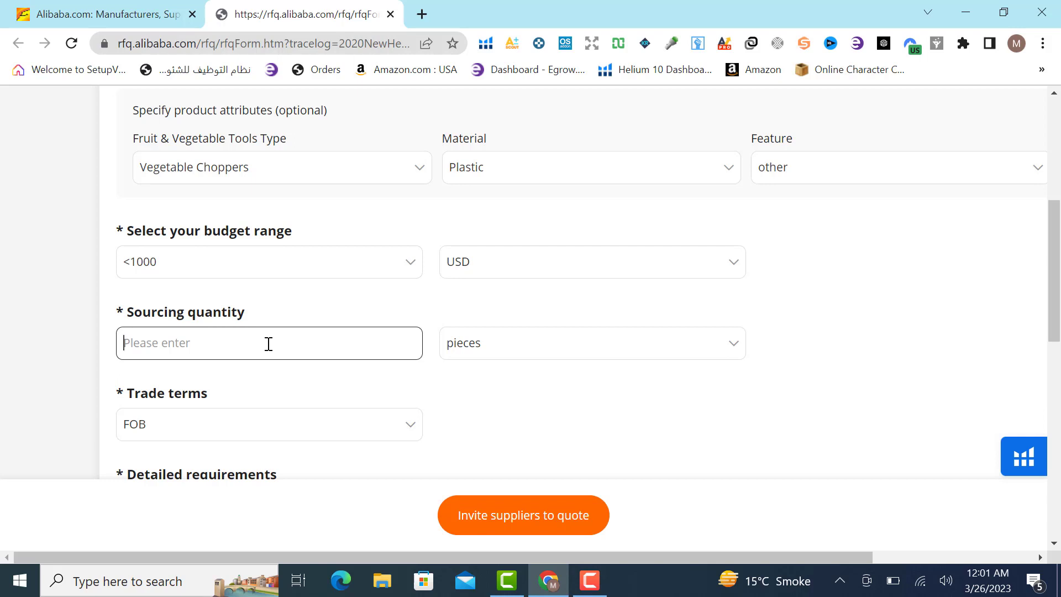
pyautogui.write('500')
pyautogui.click(735, 348)
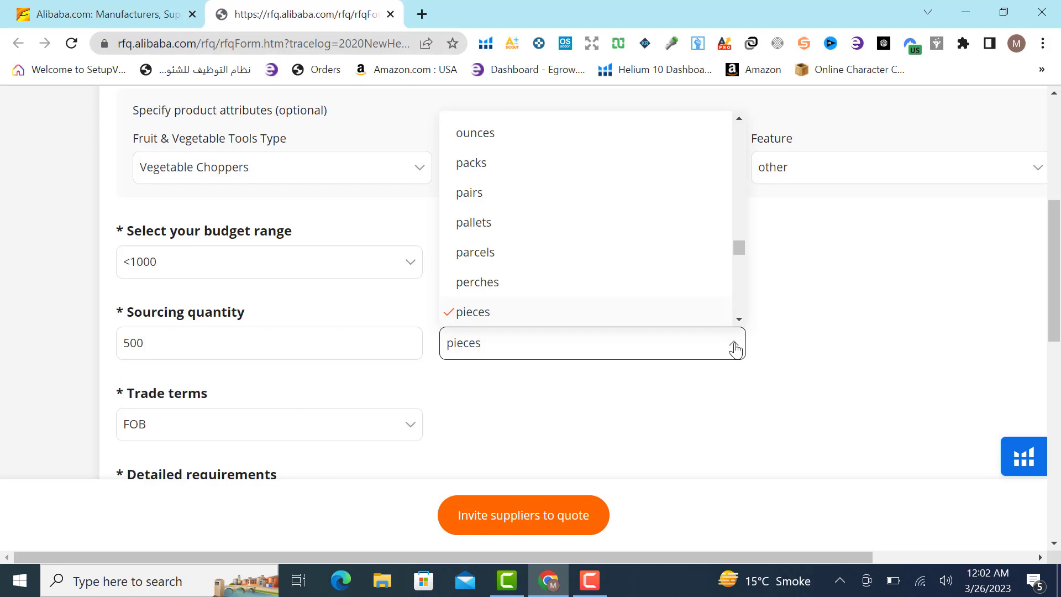
pyautogui.click(735, 348)
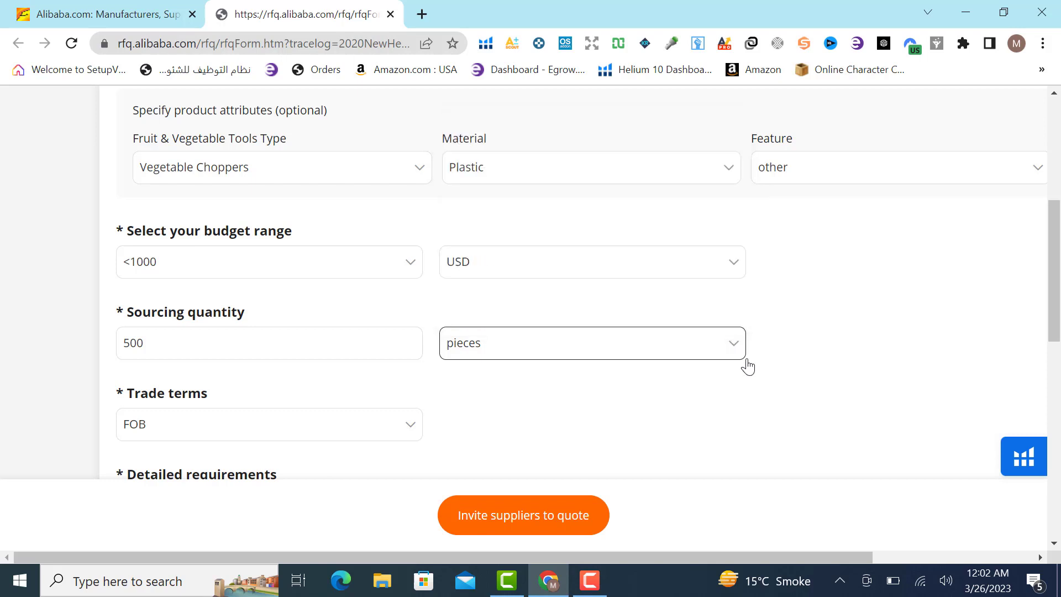
# Step: Set the trade terms of the request to DDP
pyautogui.click(1054, 544)
pyautogui.click(1055, 543)
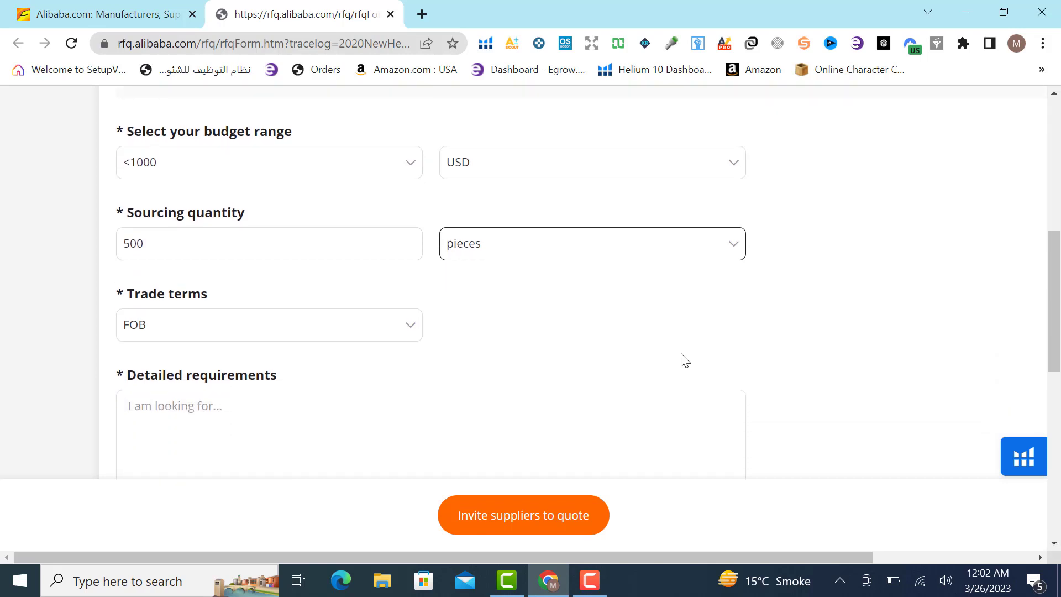
pyautogui.click(412, 332)
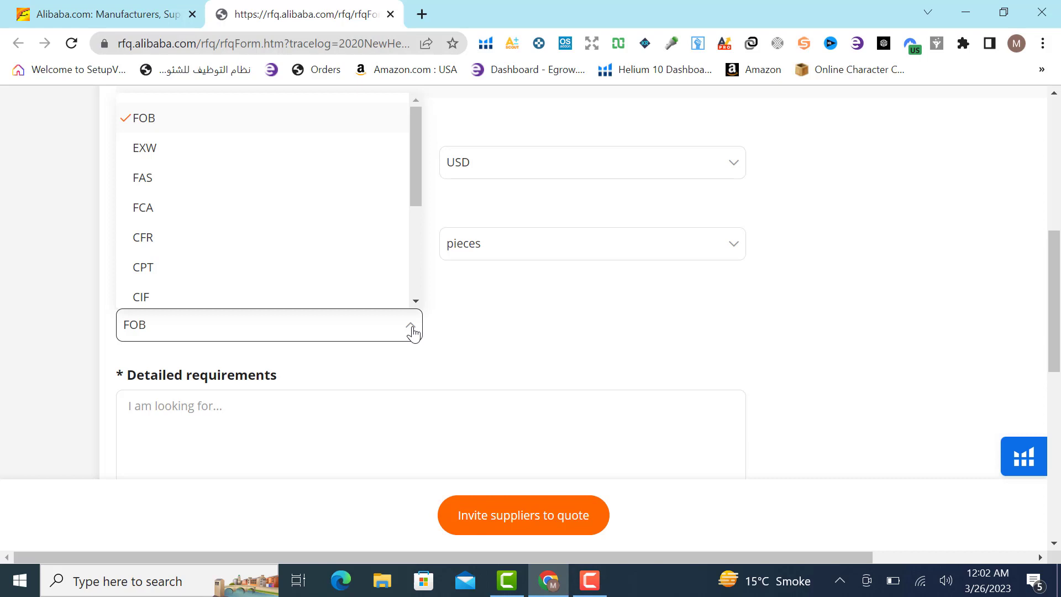
pyautogui.scroll(-2, 417, 302)
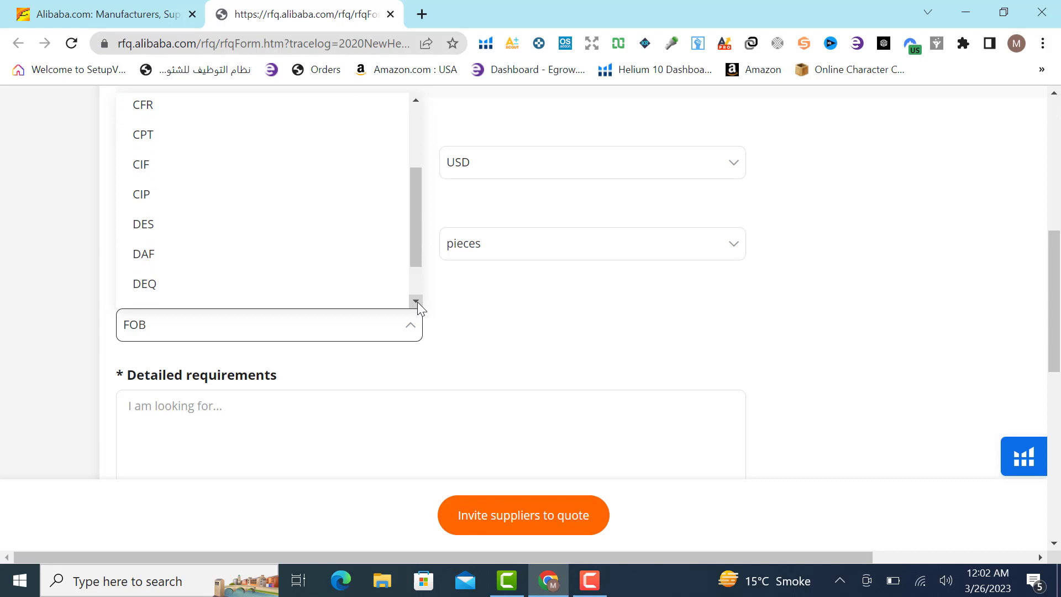
pyautogui.scroll(-1, 417, 302)
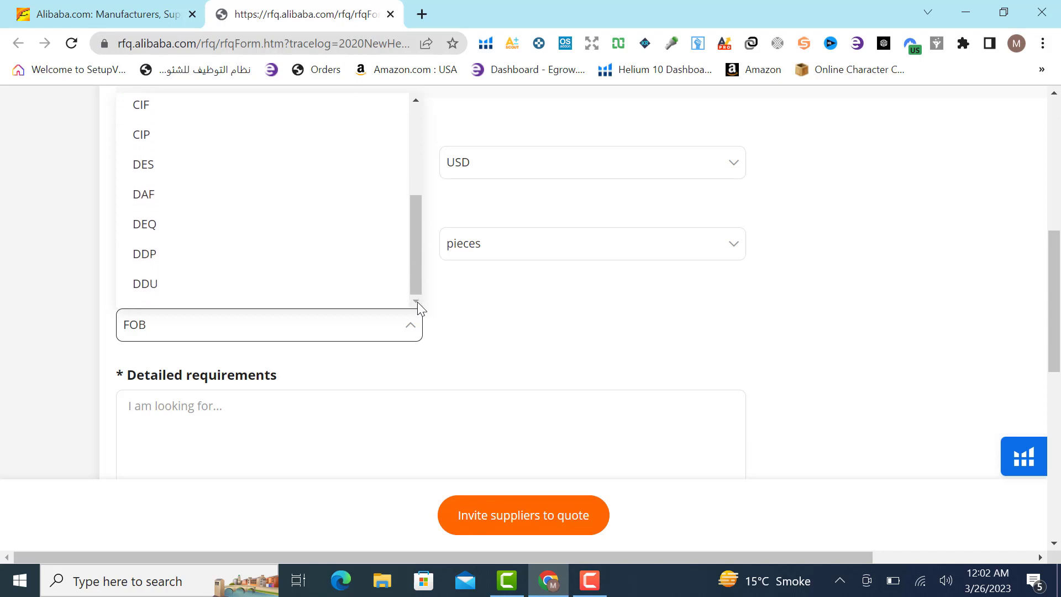
pyautogui.click(153, 263)
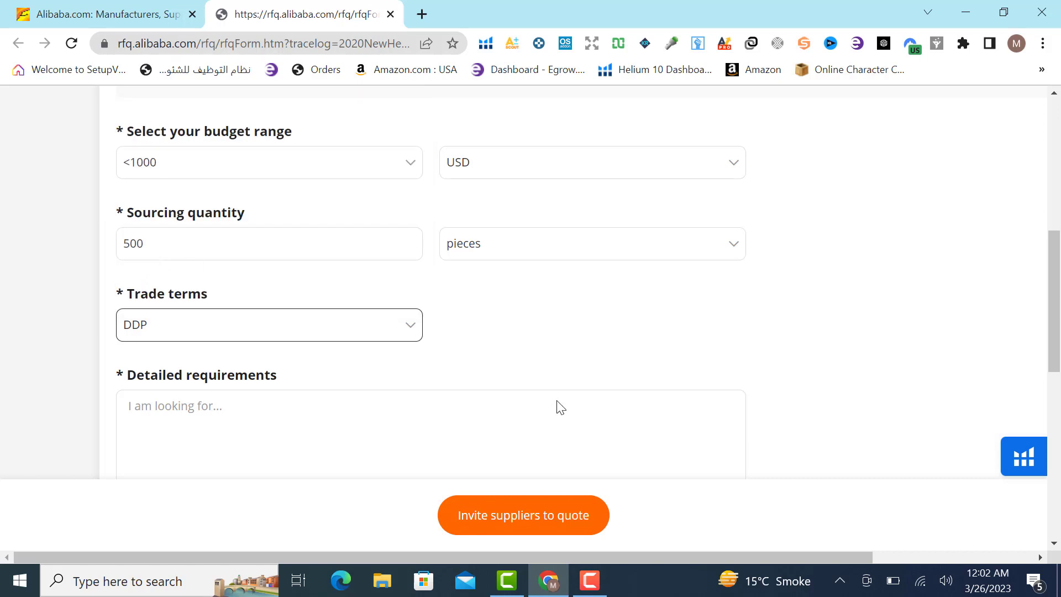
# Step: Examine the detailed requirements field, the file upload option and the business information section without entering or attaching anything
pyautogui.click(1055, 548)
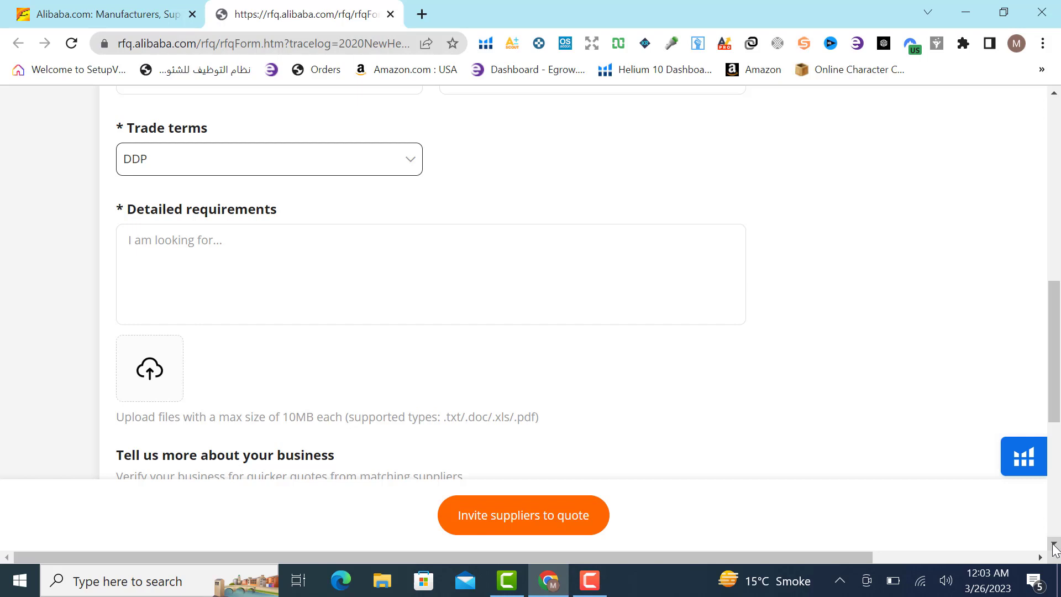
pyautogui.click(245, 254)
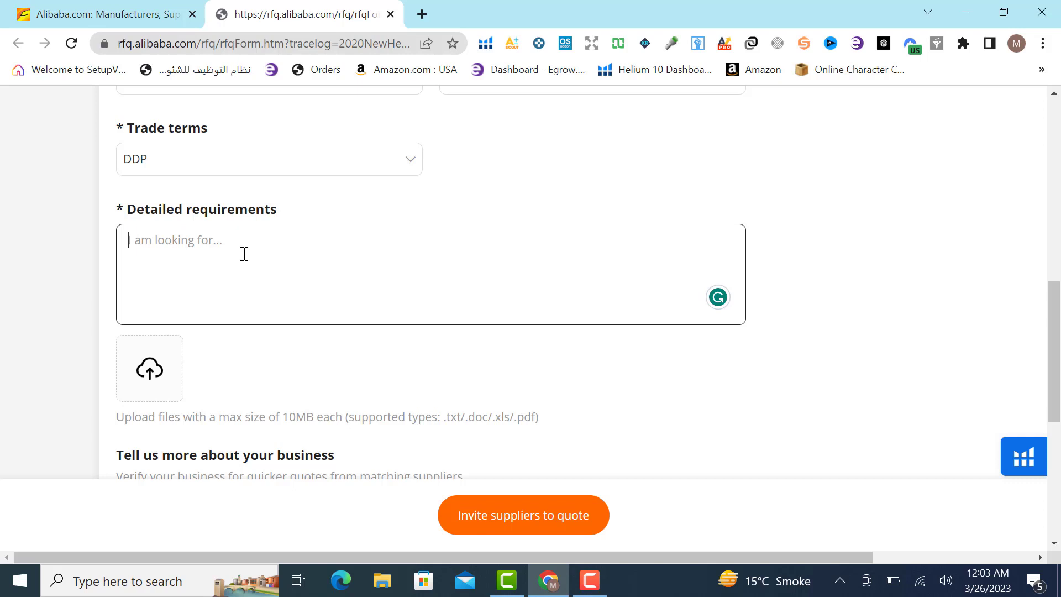
pyautogui.scroll(-2, 244, 254)
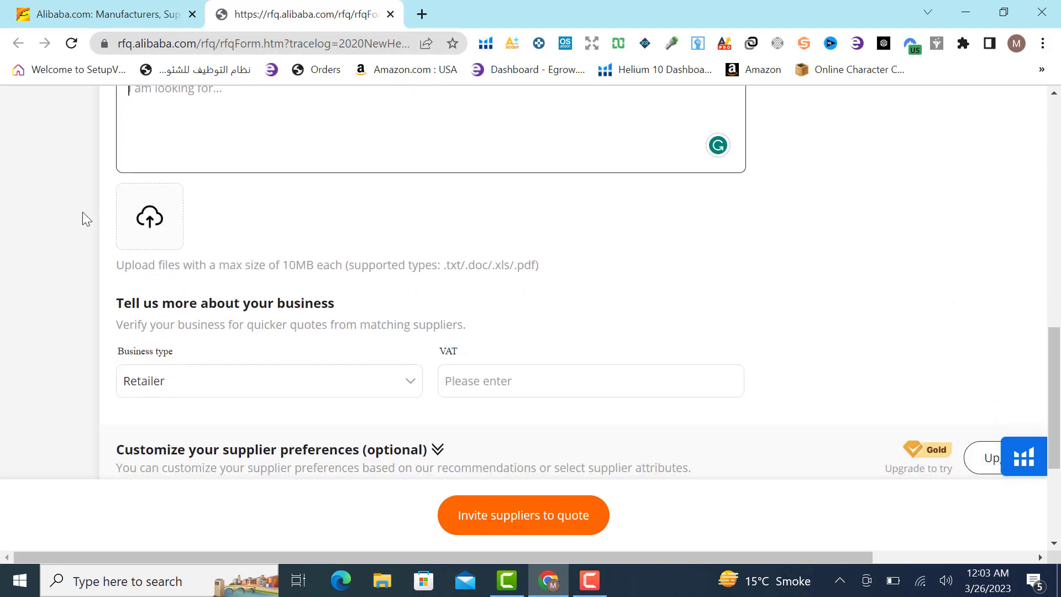
pyautogui.click(159, 223)
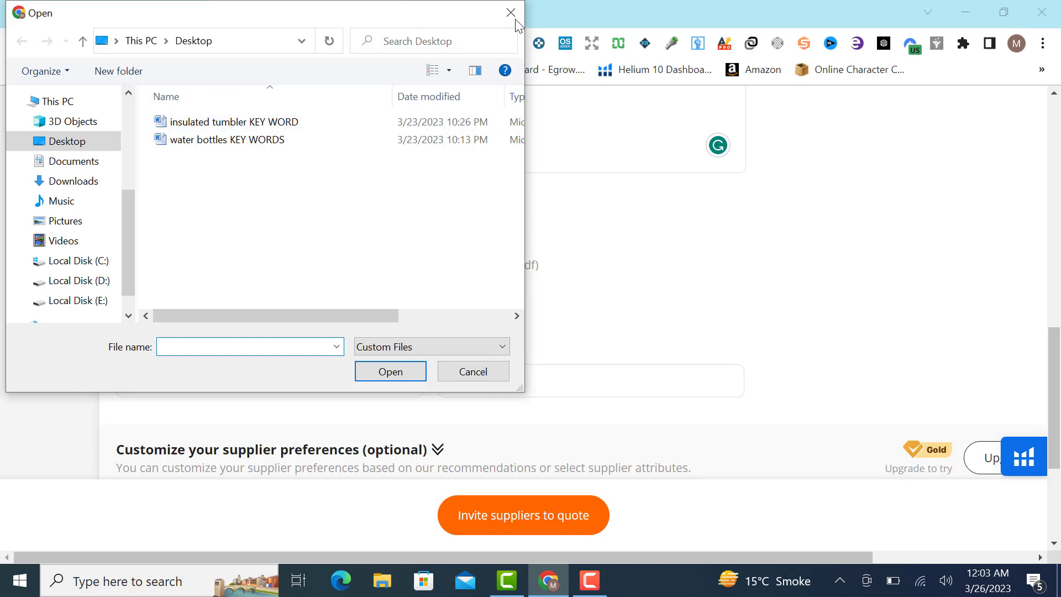
pyautogui.click(510, 12)
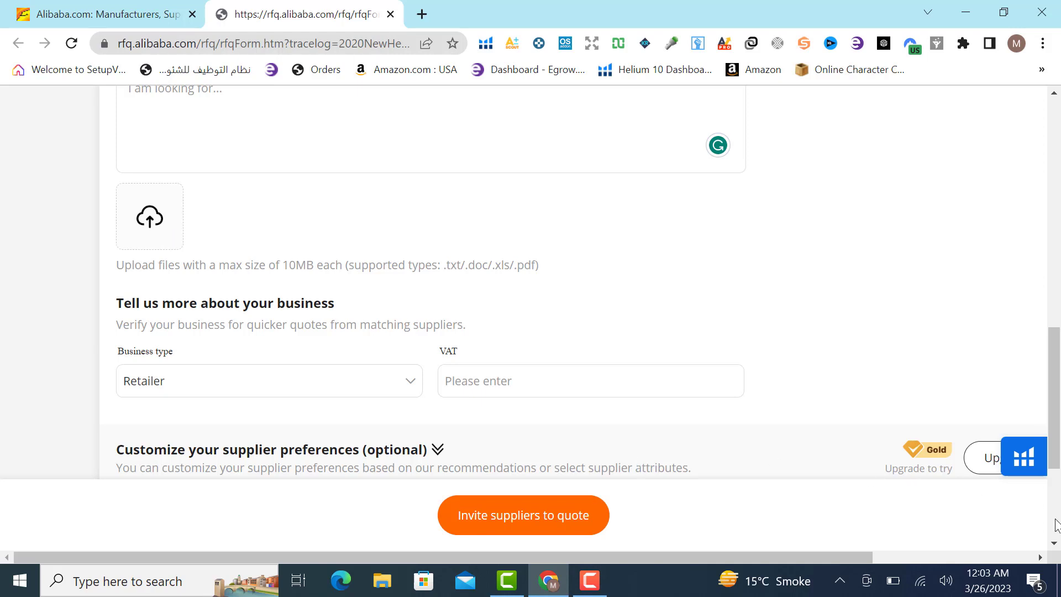
pyautogui.click(1056, 543)
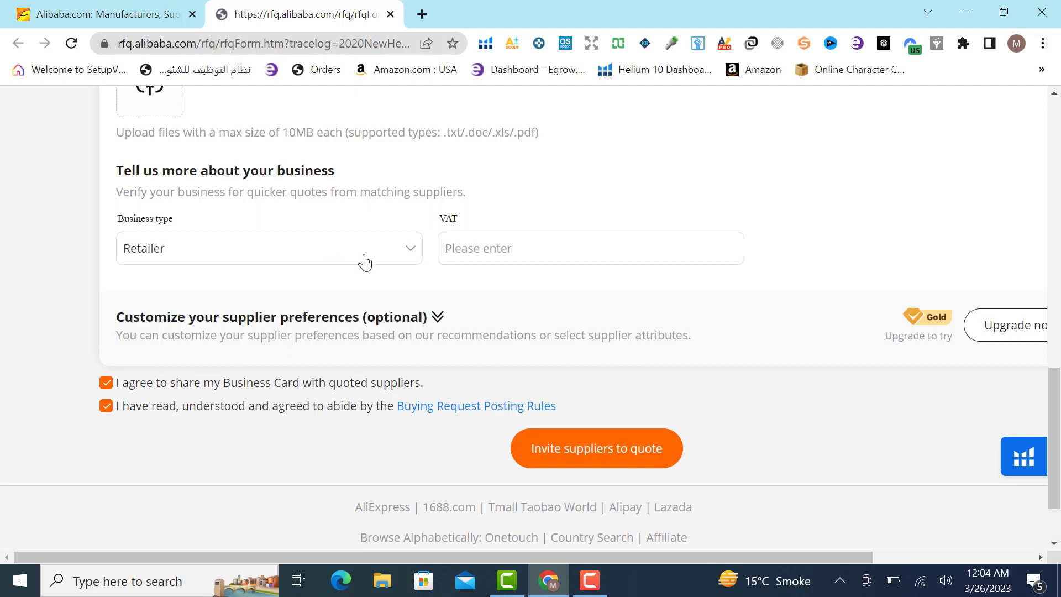
# Step: Look through the business types offered in the request's business information section, and close the list without choosing another one
pyautogui.click(416, 256)
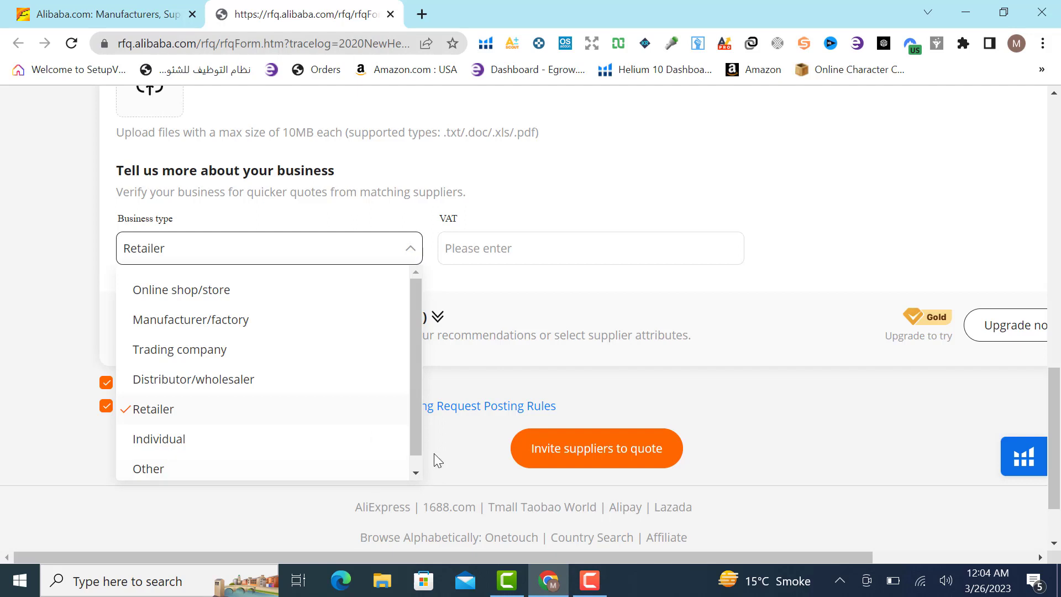
pyautogui.click(414, 474)
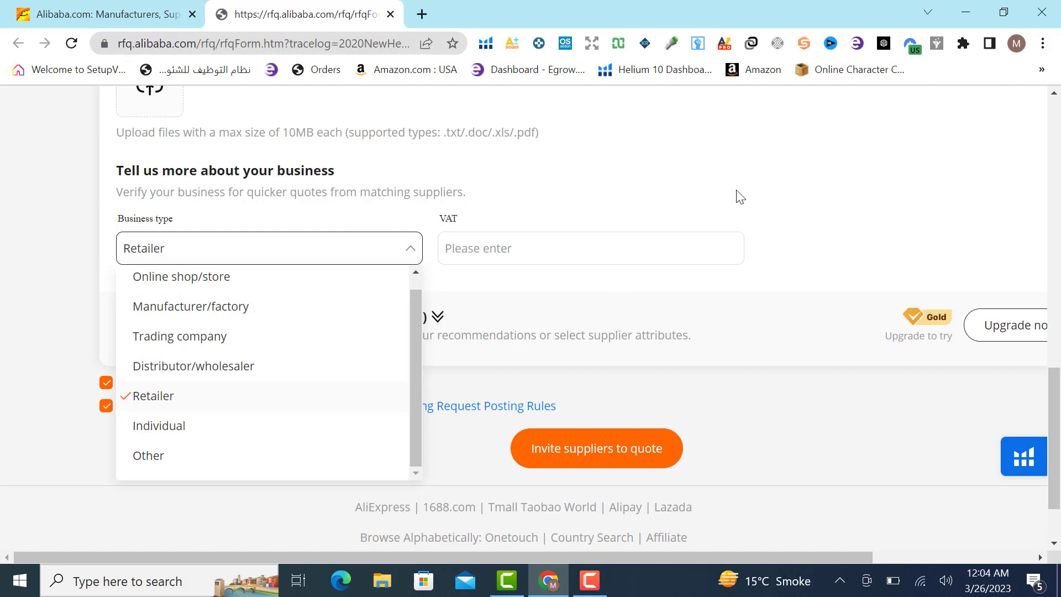
pyautogui.click(781, 191)
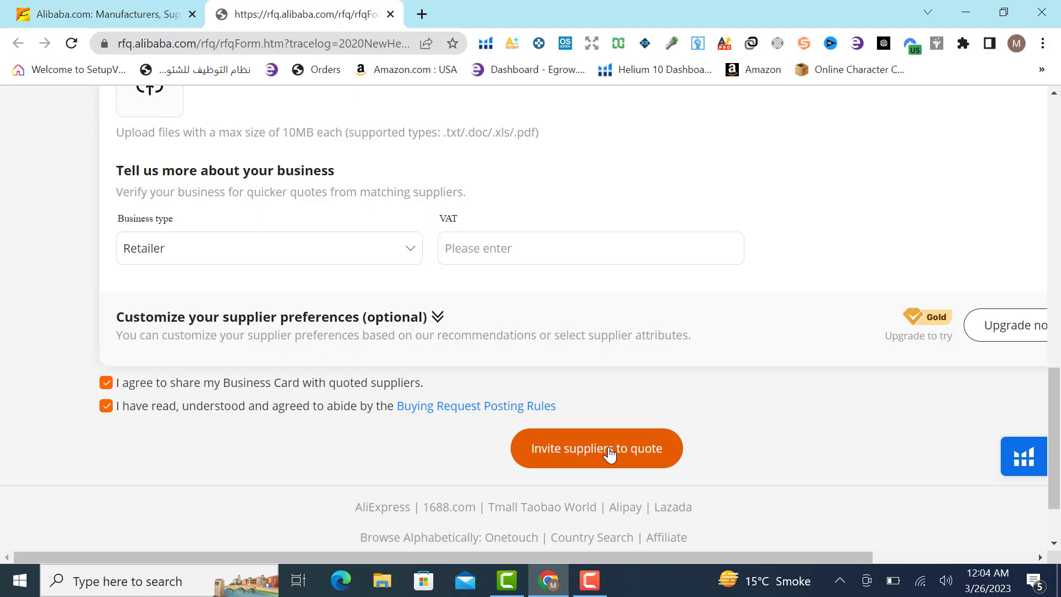
# Step: Return from the quotation request form to the already open Alibaba.com home page
pyautogui.click(104, 5)
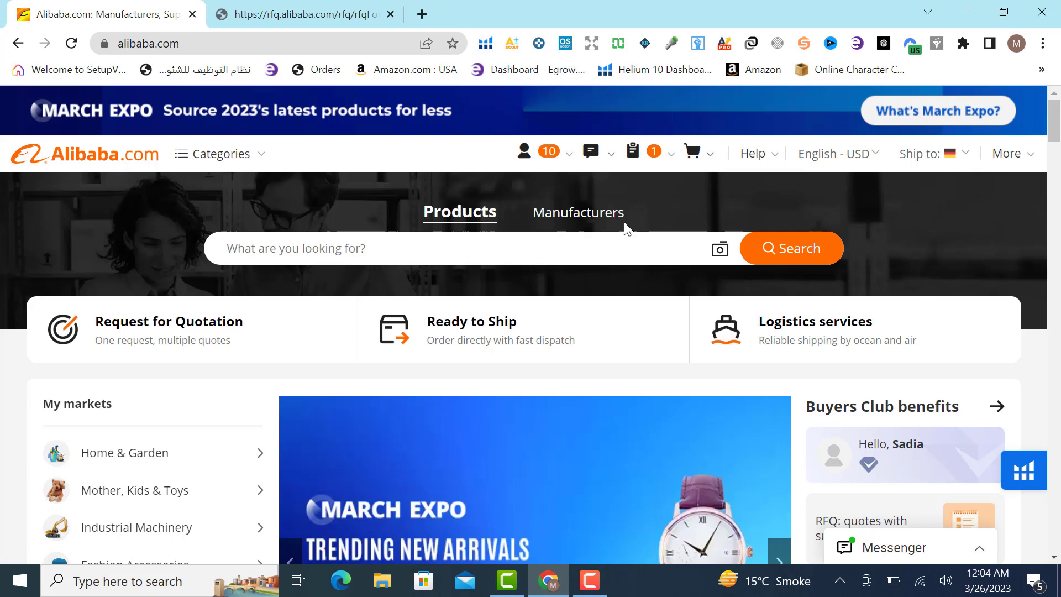
pyautogui.moveTo(685, 164)
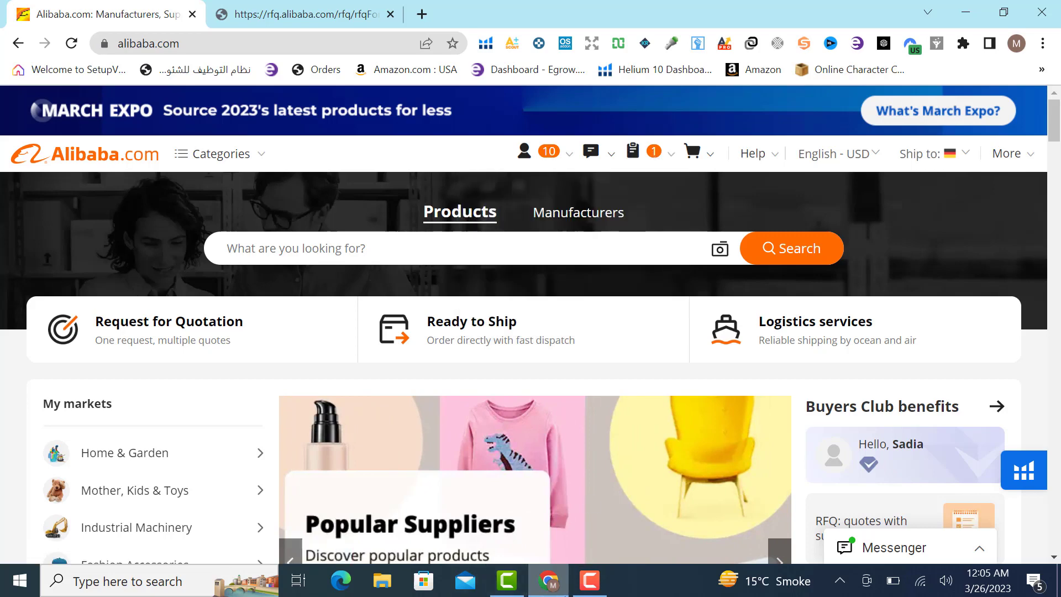
pyautogui.moveTo(548, 581)
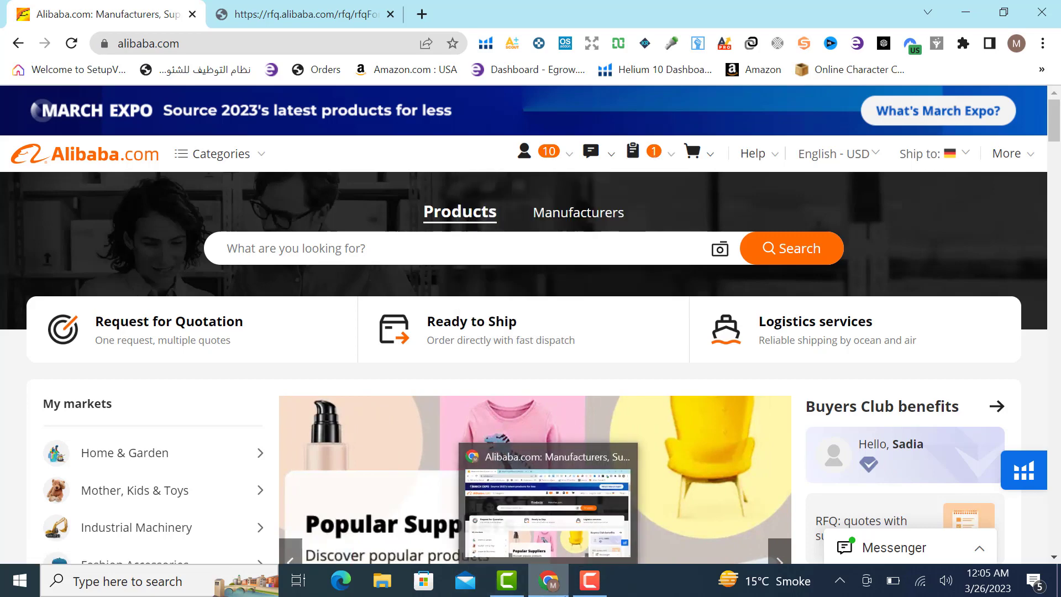
pyautogui.click(591, 585)
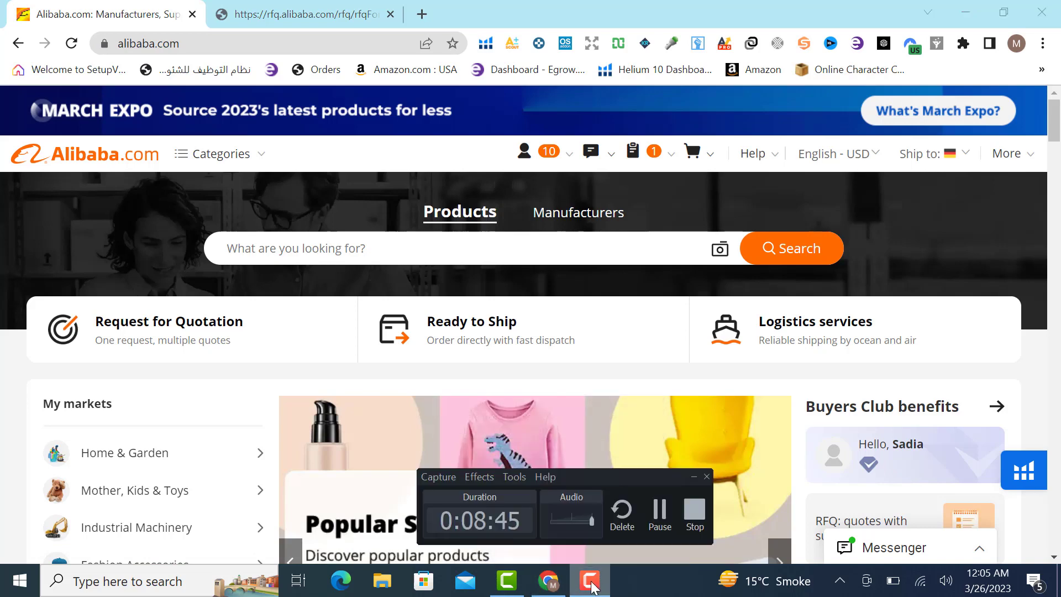